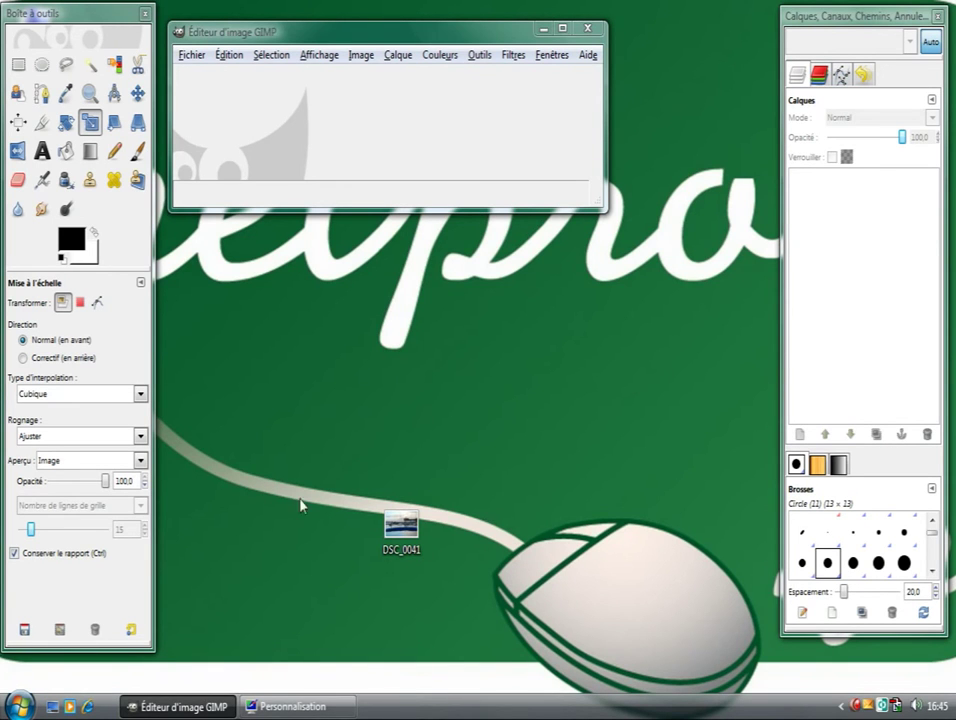
Drag DSC_0041.JPG from the desktop into the empty GIMP image window to open it.
click(325, 30)
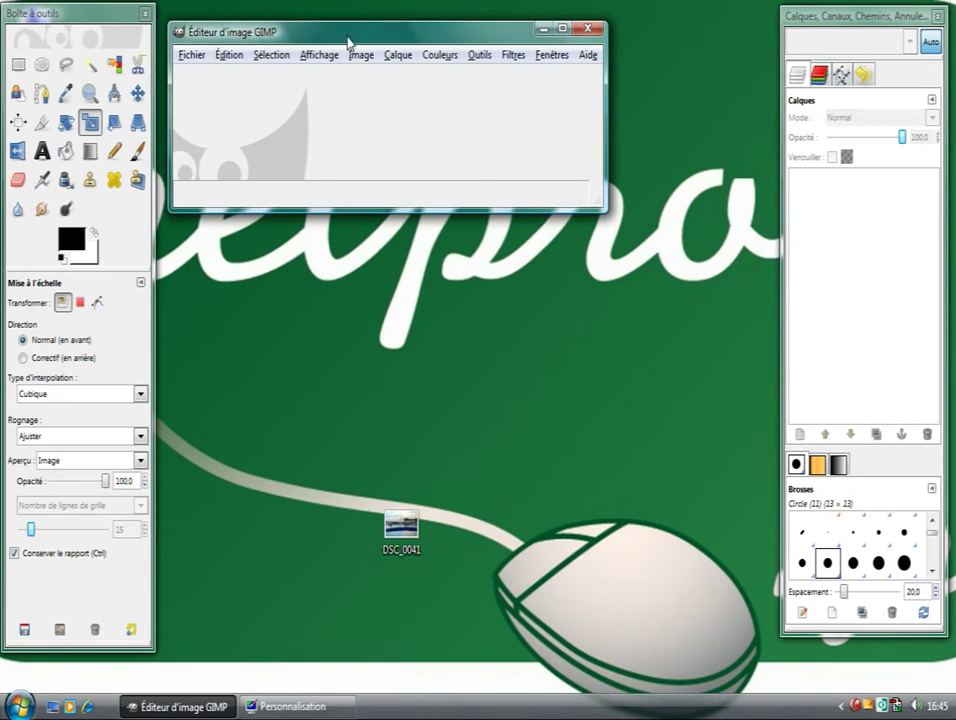
drag(348, 42, 403, 39)
mouse_move(402, 528)
mouse_down()
mouse_move(383, 455)
mouse_move(401, 126)
mouse_up()
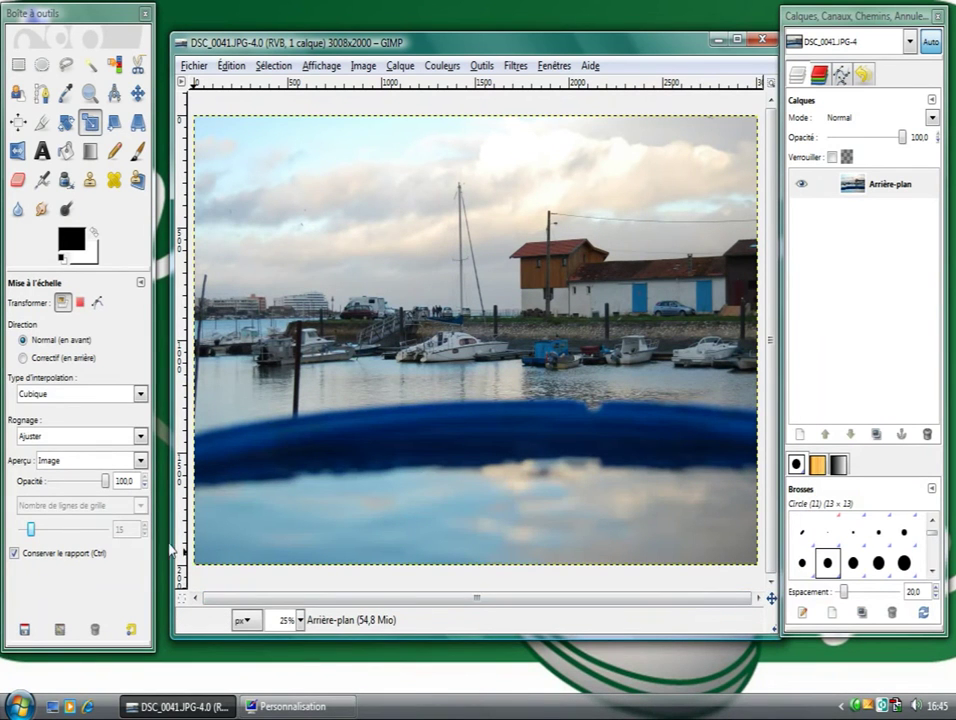
Open the Image > Scale Image dialog and move it to the upper right of the photo.
click(362, 66)
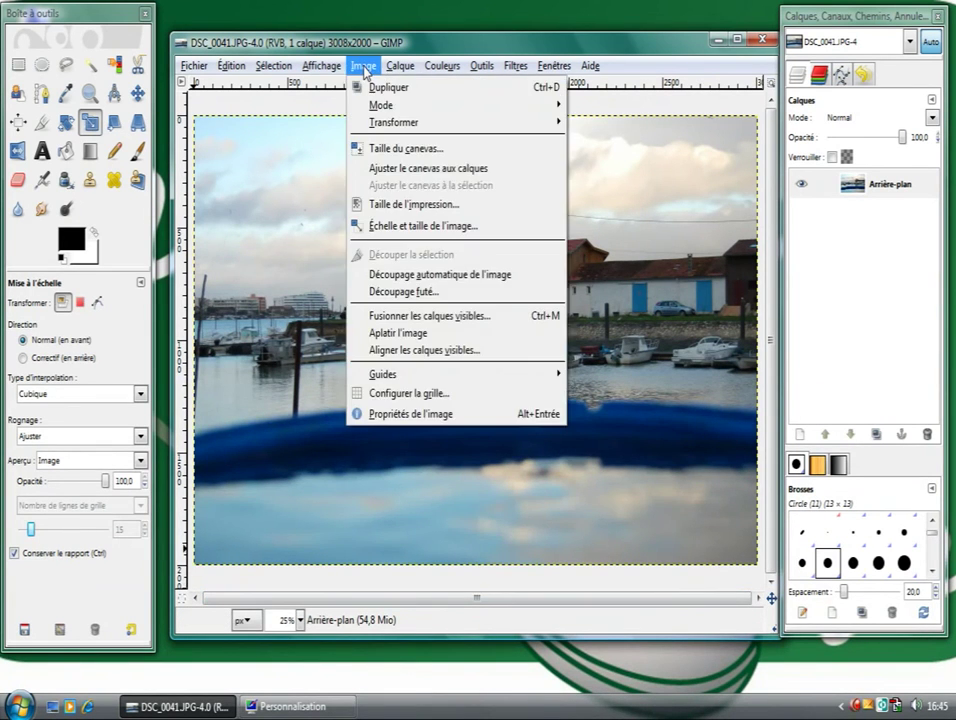
click(426, 227)
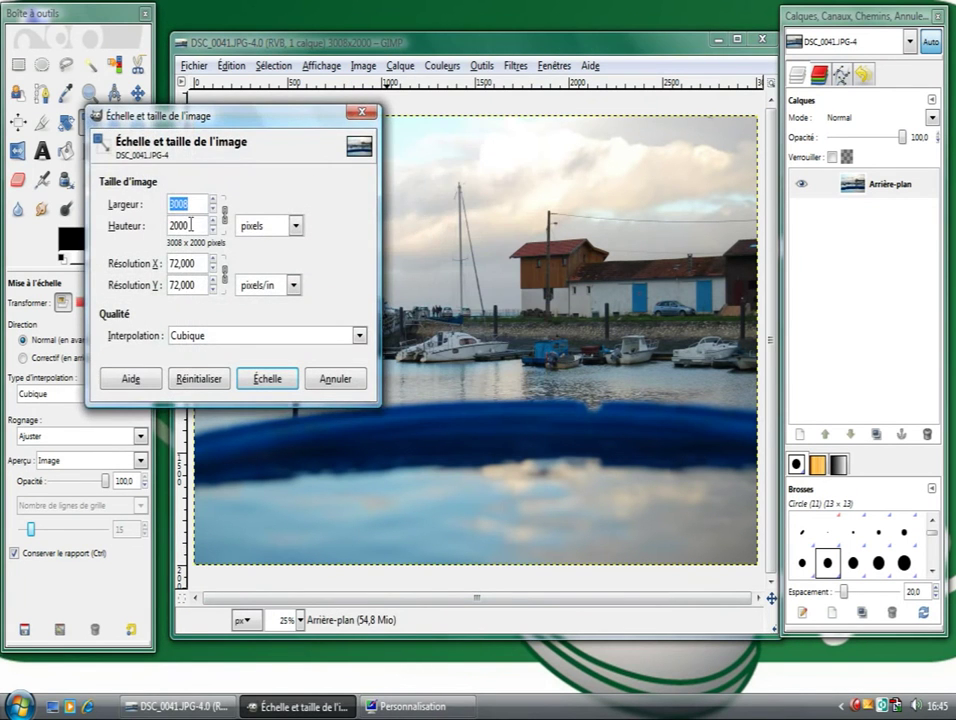
mouse_move(276, 116)
mouse_down()
mouse_move(685, 107)
mouse_move(642, 75)
mouse_up()
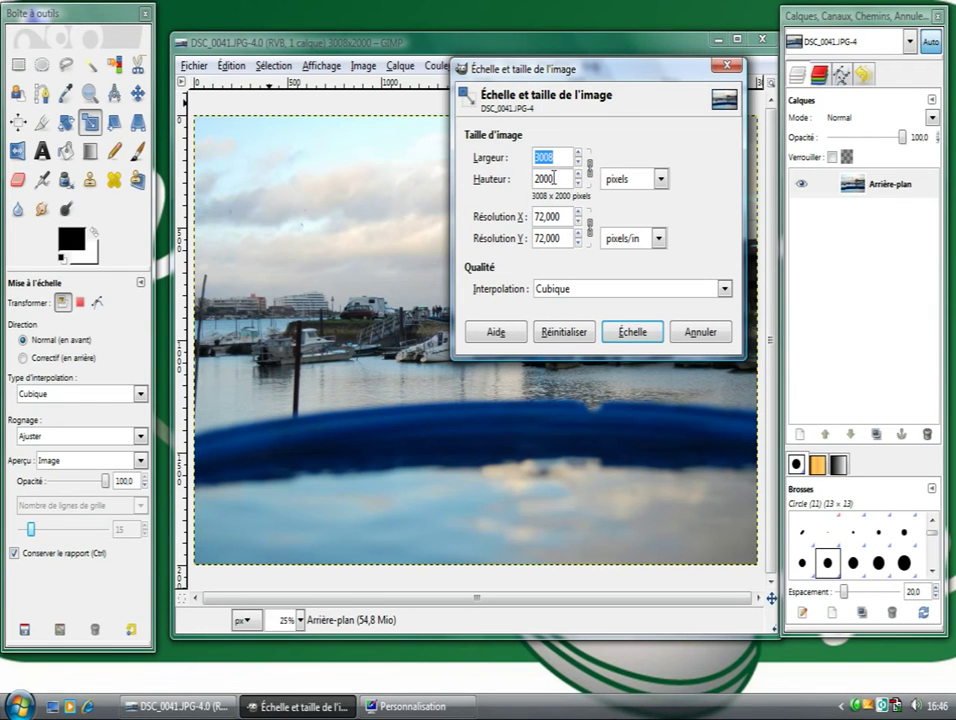
With the chain linked, set width to 800 so height becomes 532, then apply Scale.
click(589, 168)
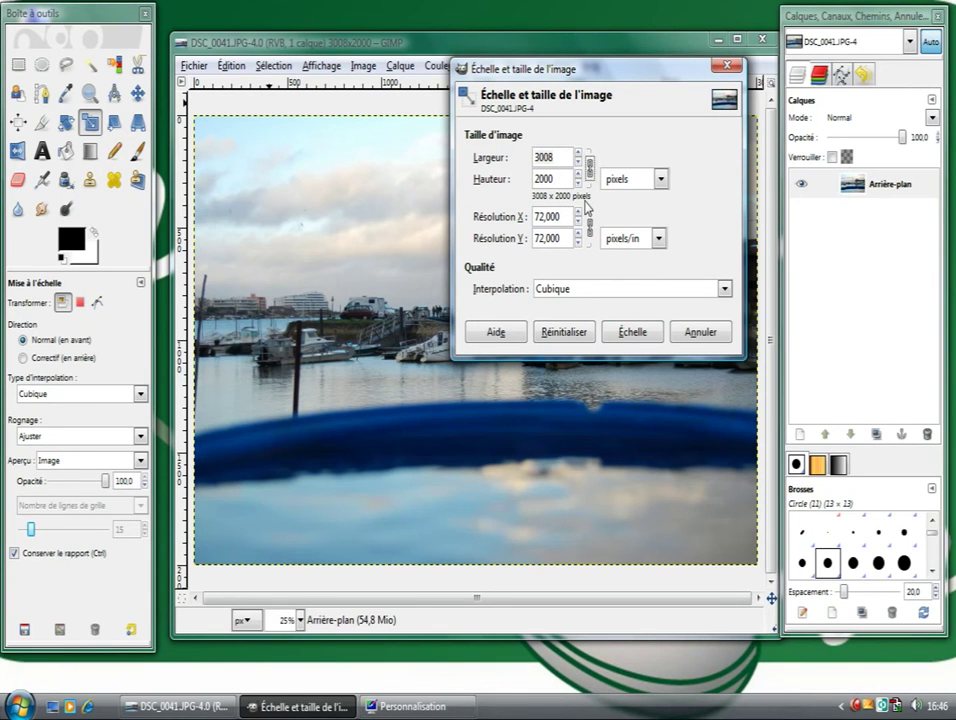
click(556, 157)
double_click(558, 157)
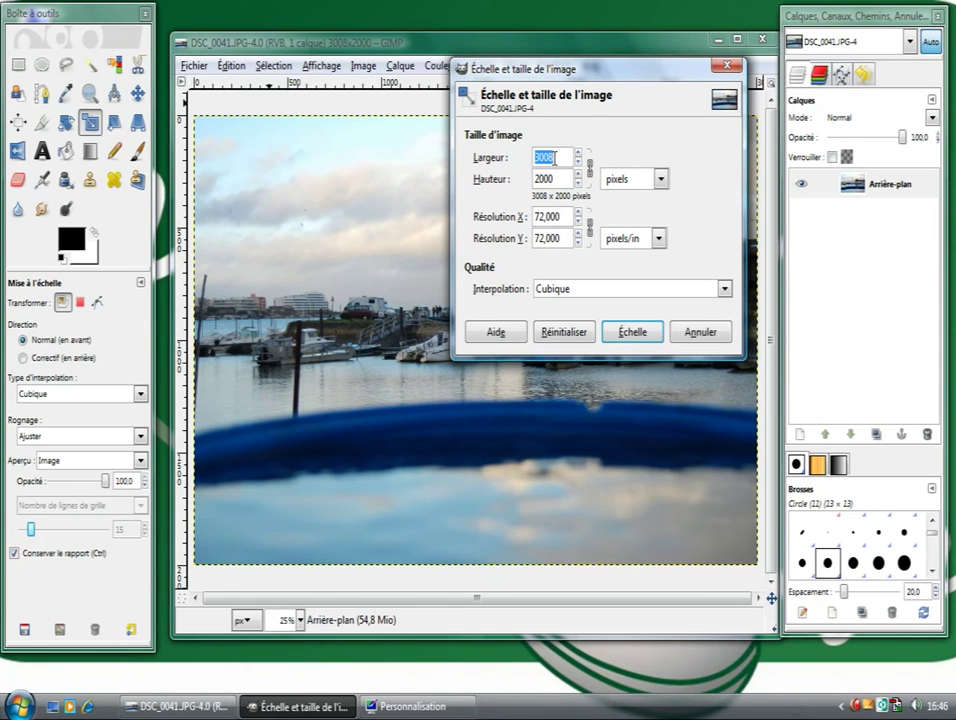
text(800)
click(551, 179)
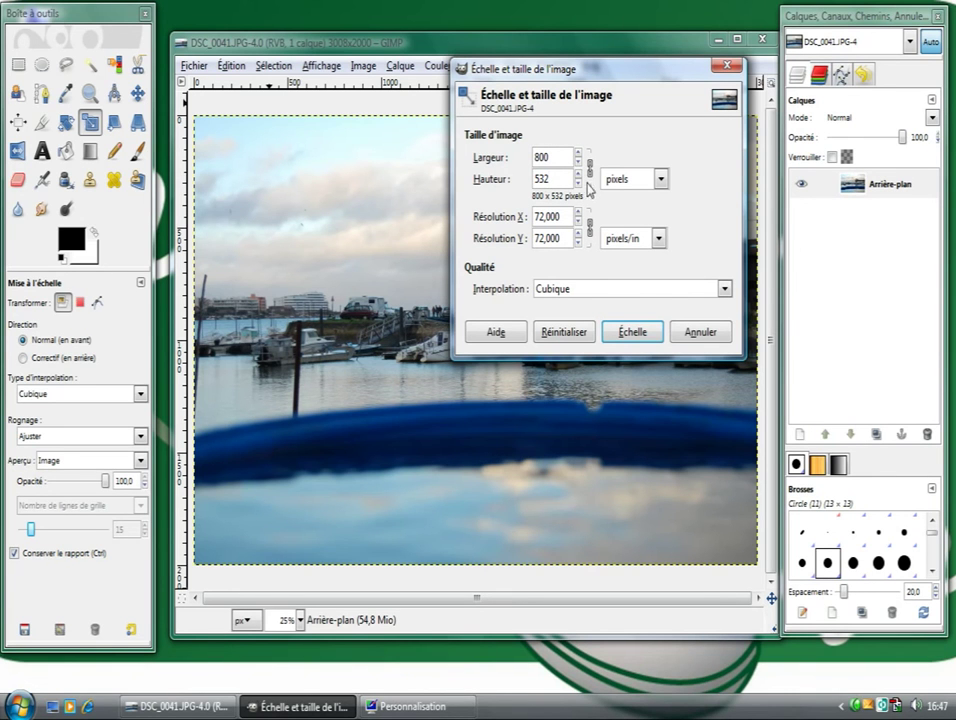
click(634, 333)
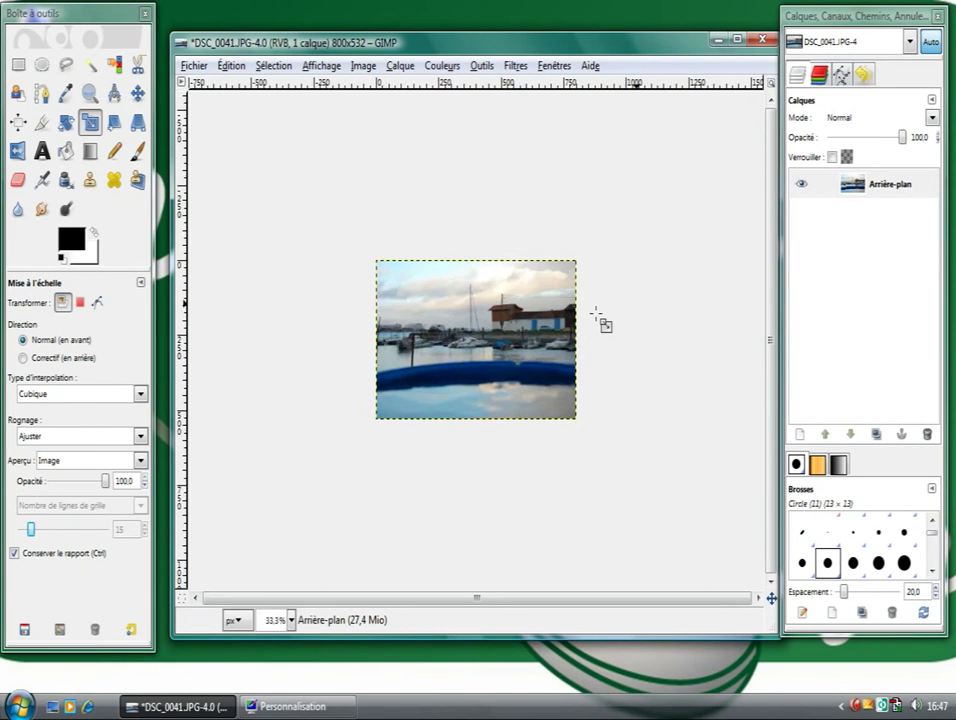
Zoom in on the scaled 800 × 532 photo.
key(plus)
key(plus)
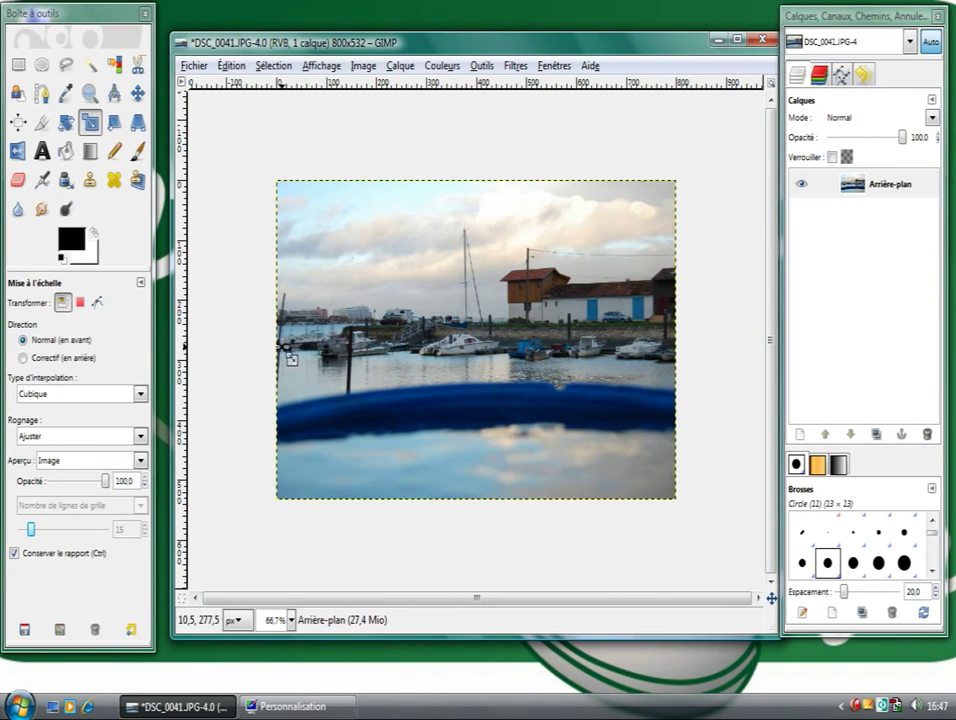
Select the Crop tool and drag a first crop rectangle from the photo's top-left corner.
click(41, 124)
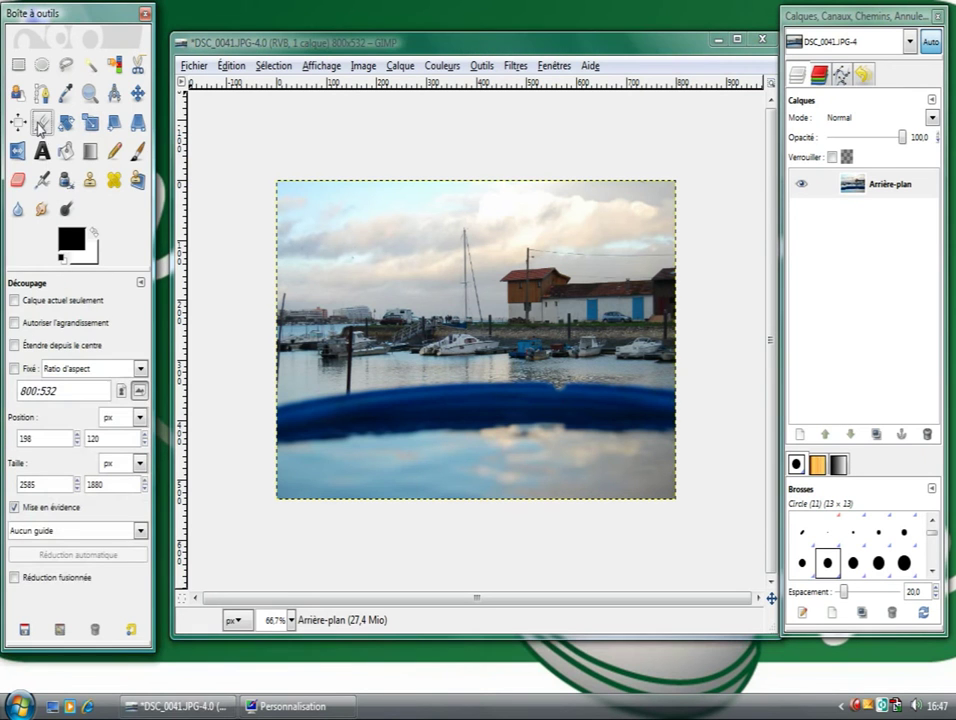
mouse_move(270, 150)
mouse_down()
mouse_move(427, 310)
mouse_move(687, 384)
mouse_up()
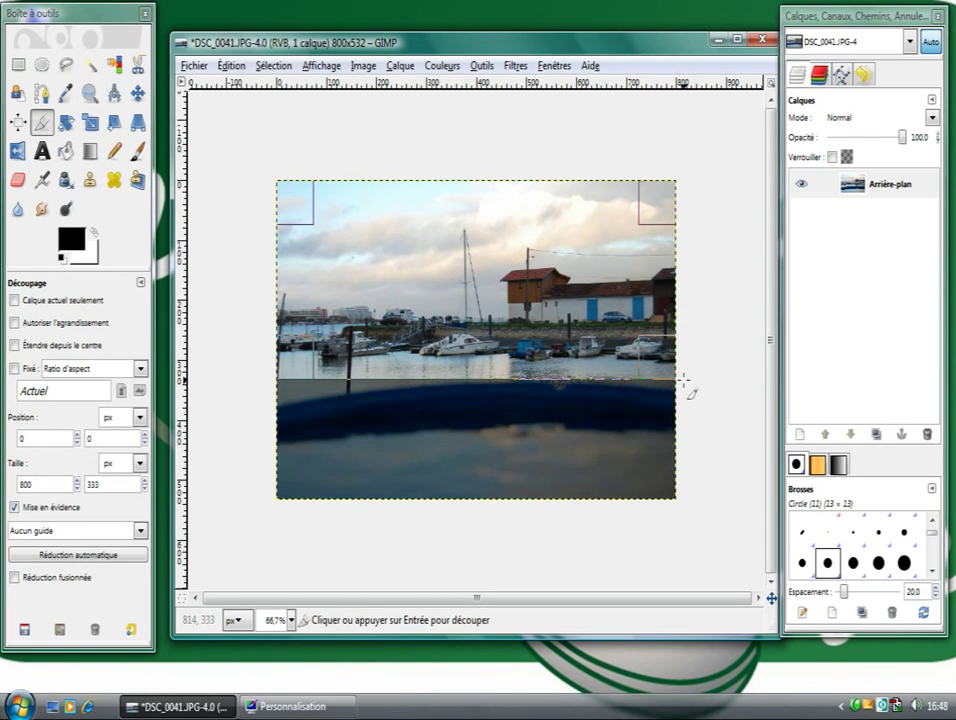
drag(544, 203, 547, 288)
drag(277, 330, 415, 327)
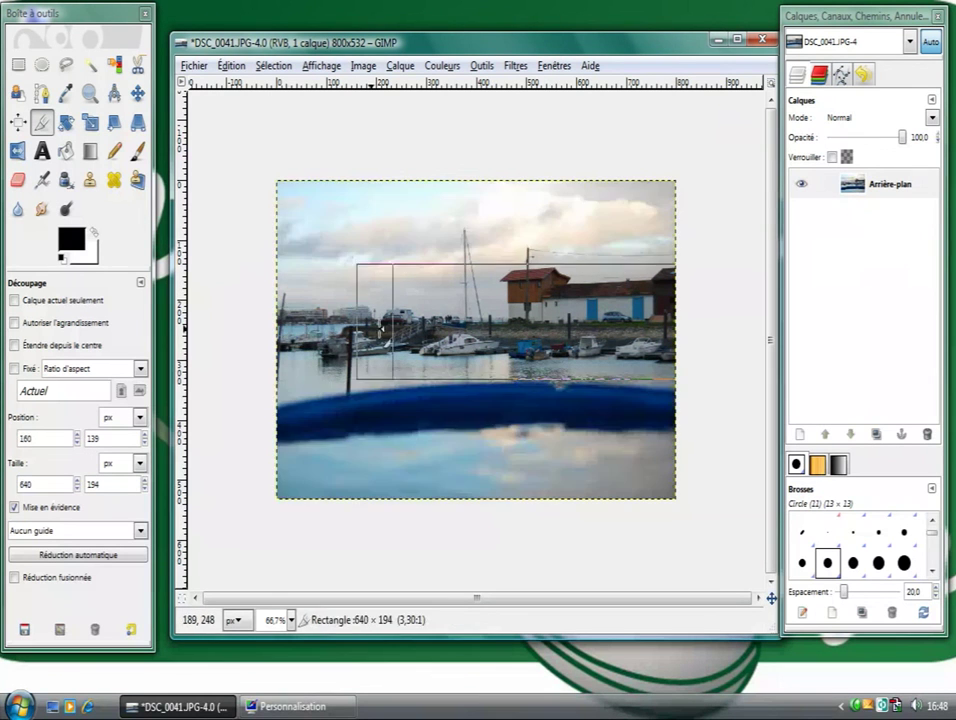
Redraw the crop rectangle and stretch its edges to 800 × 333 from the top, above the blue band.
drag(525, 221, 526, 238)
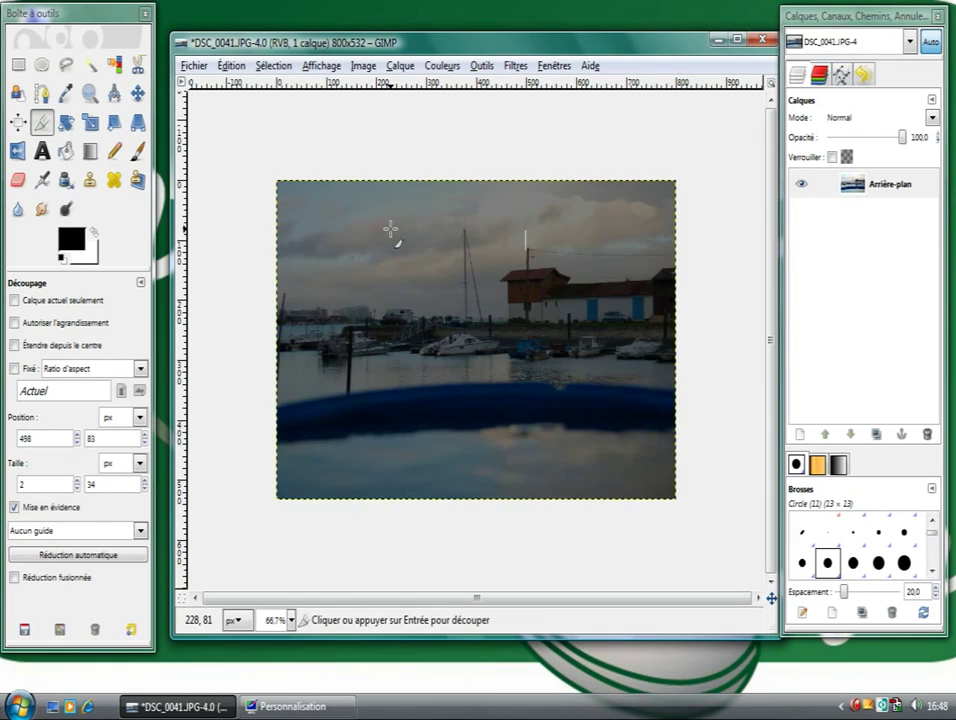
drag(391, 229, 601, 326)
mouse_move(503, 244)
mouse_down()
mouse_move(500, 283)
mouse_move(500, 219)
mouse_up()
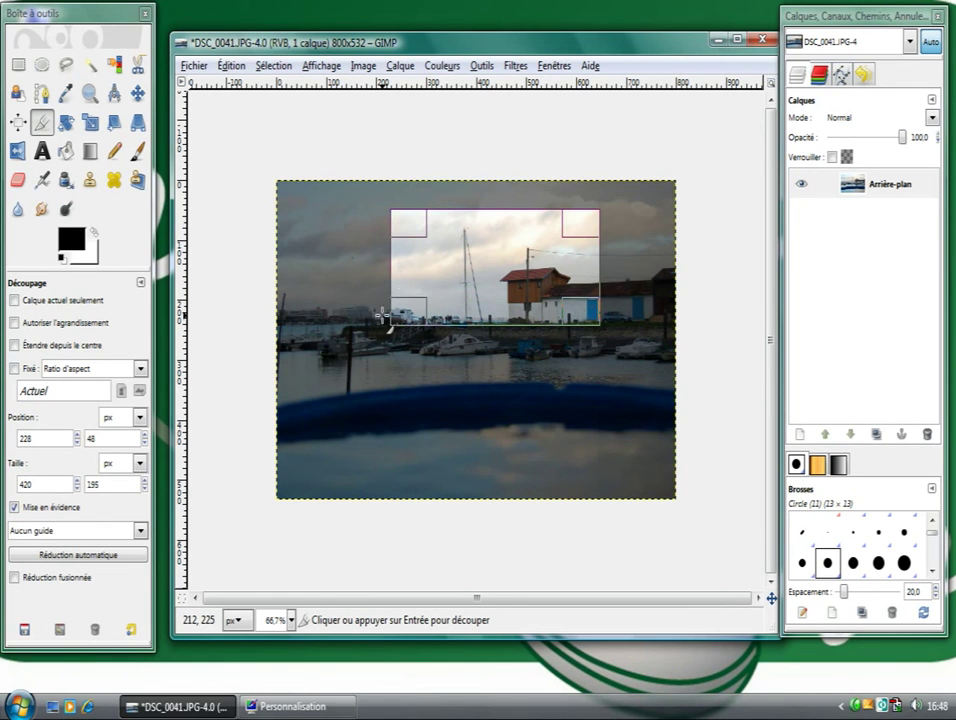
mouse_move(405, 219)
mouse_down()
mouse_move(428, 218)
mouse_move(412, 264)
mouse_move(551, 220)
mouse_move(442, 265)
mouse_move(512, 230)
mouse_move(466, 264)
mouse_move(481, 224)
mouse_move(471, 211)
mouse_move(518, 243)
mouse_move(519, 267)
mouse_move(529, 213)
mouse_move(435, 230)
mouse_move(397, 207)
mouse_move(447, 275)
mouse_move(535, 228)
mouse_move(356, 242)
mouse_move(275, 185)
mouse_up()
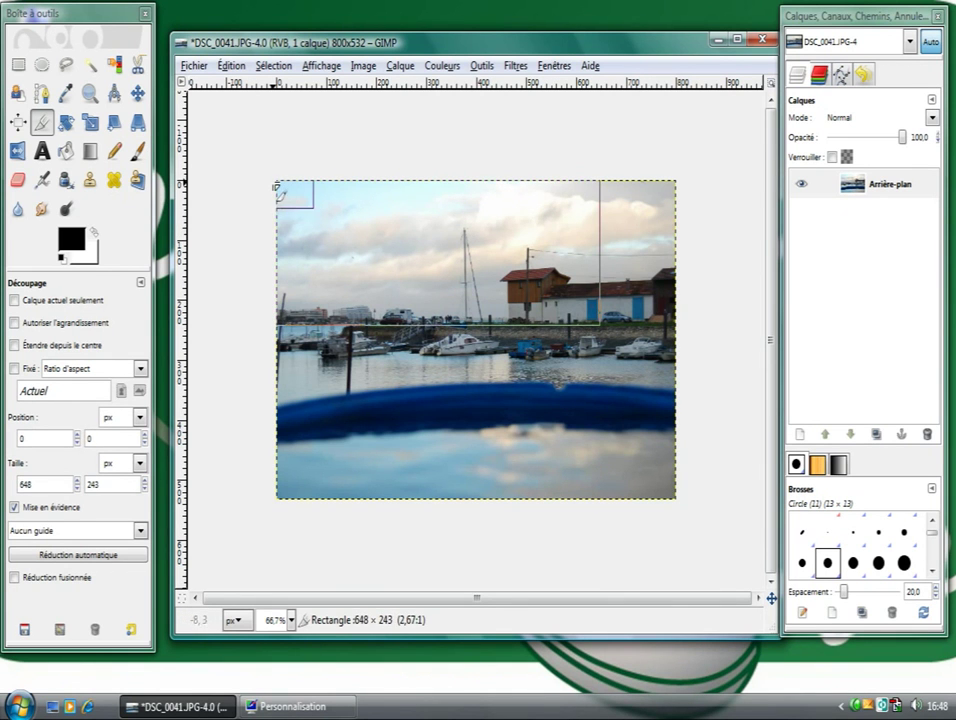
drag(588, 260, 677, 262)
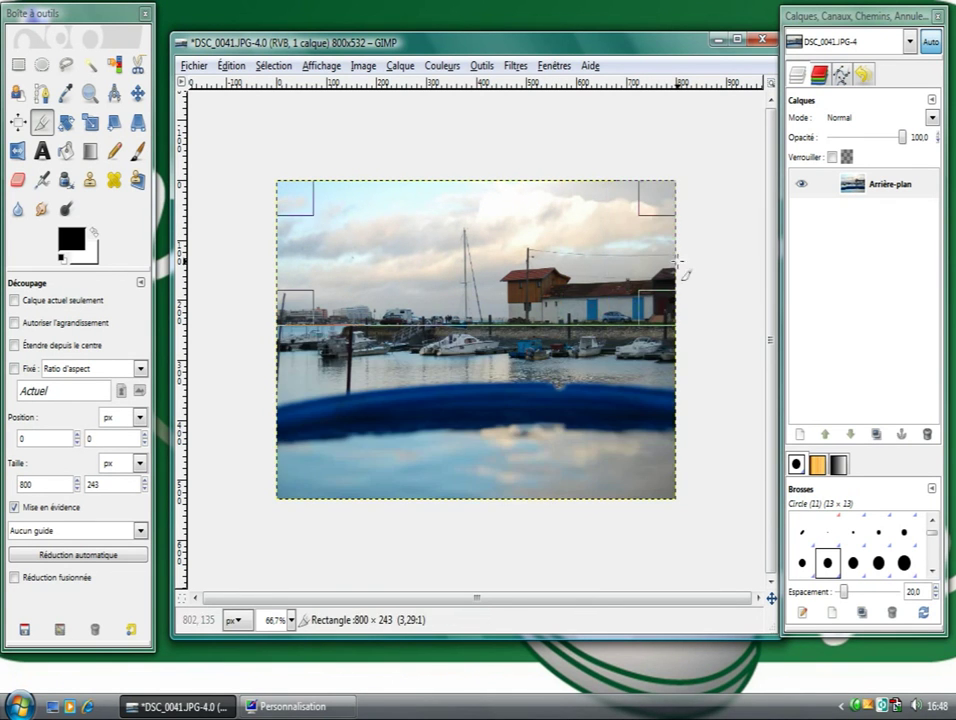
drag(490, 327, 492, 362)
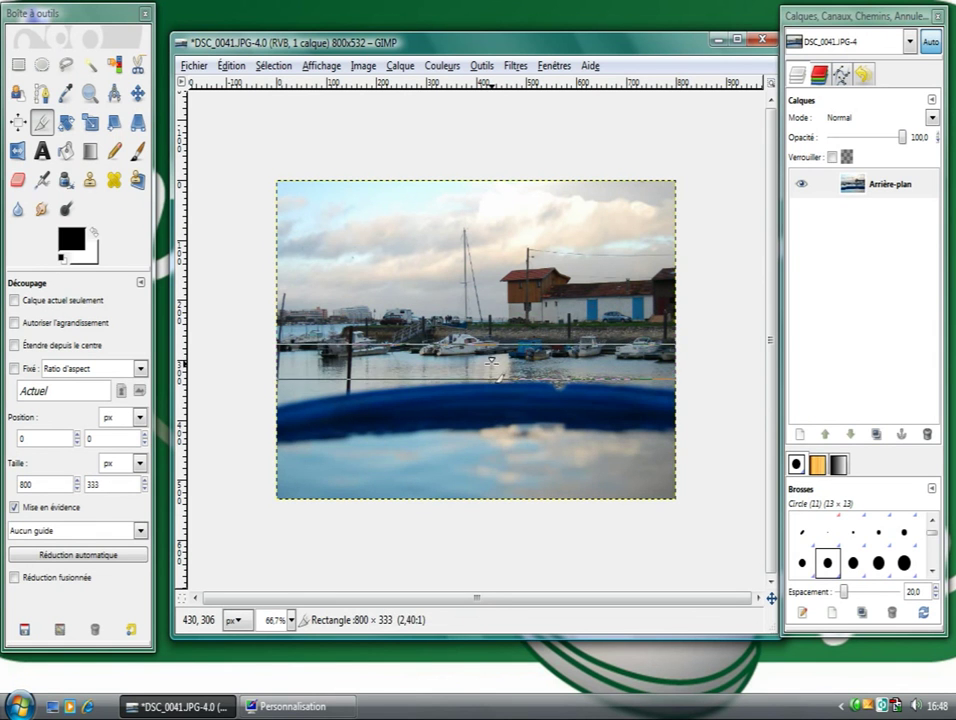
drag(491, 361, 499, 360)
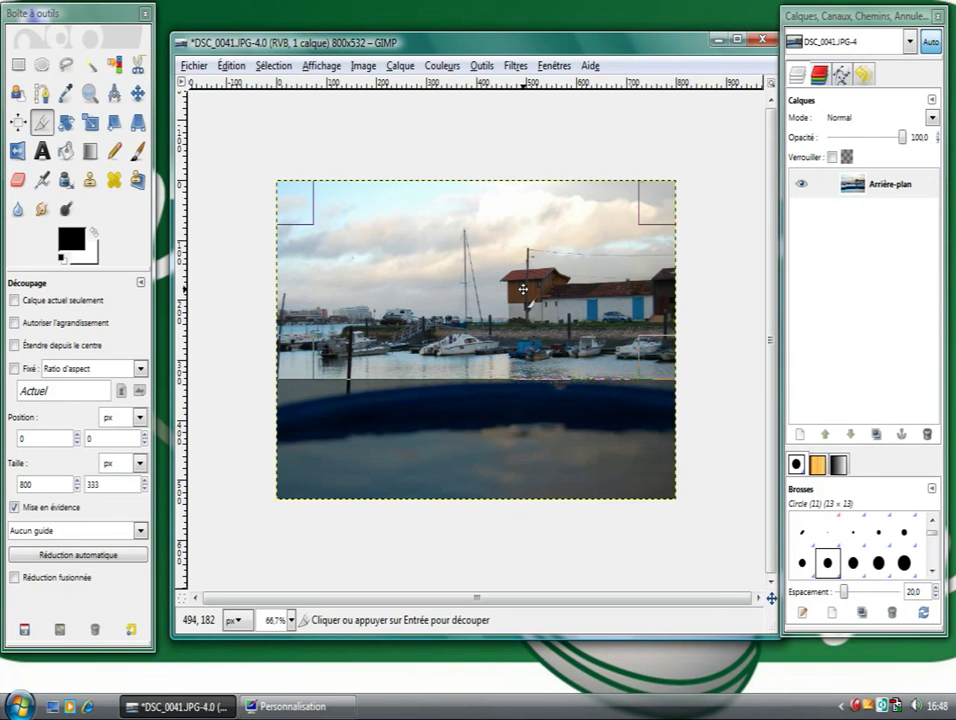
Apply the crop to the 800 × 333 strip and briefly check it at 100% zoom.
click(483, 287)
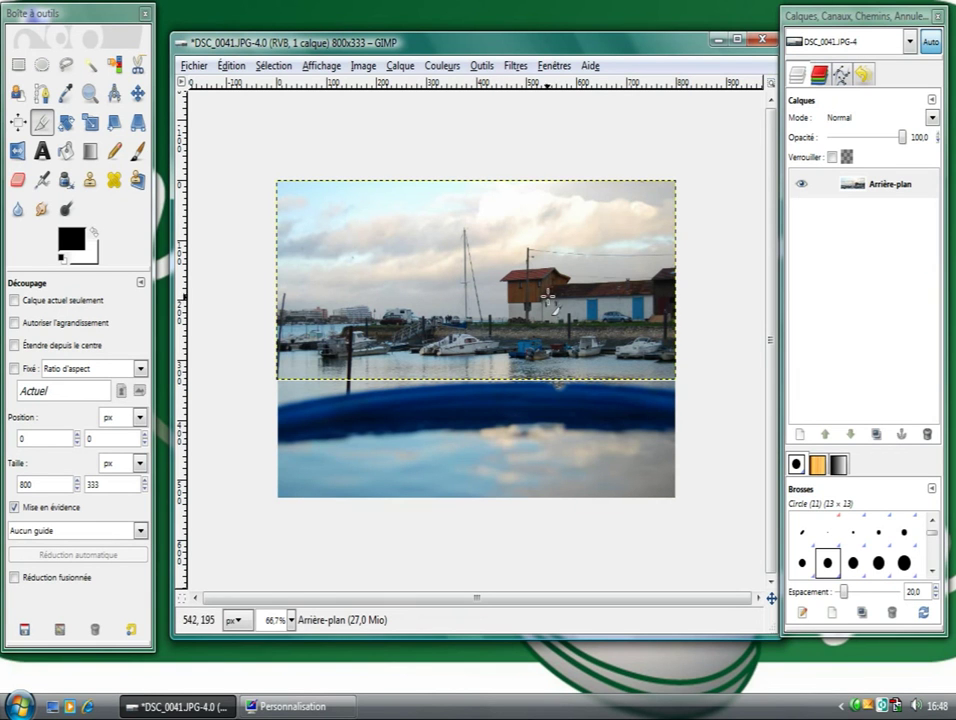
right_click(515, 278)
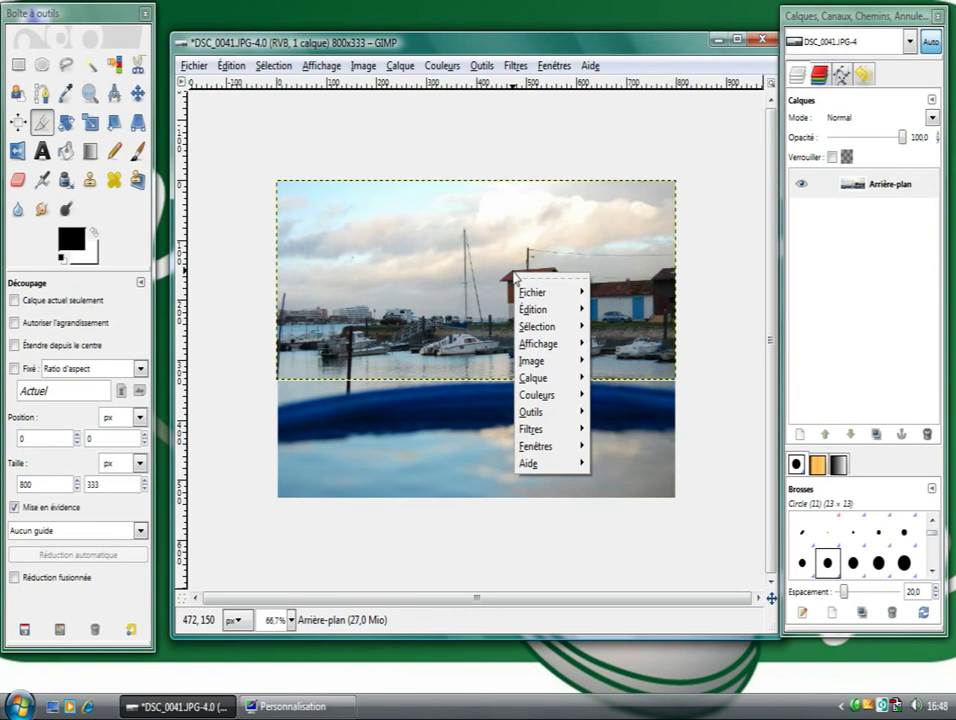
click(472, 258)
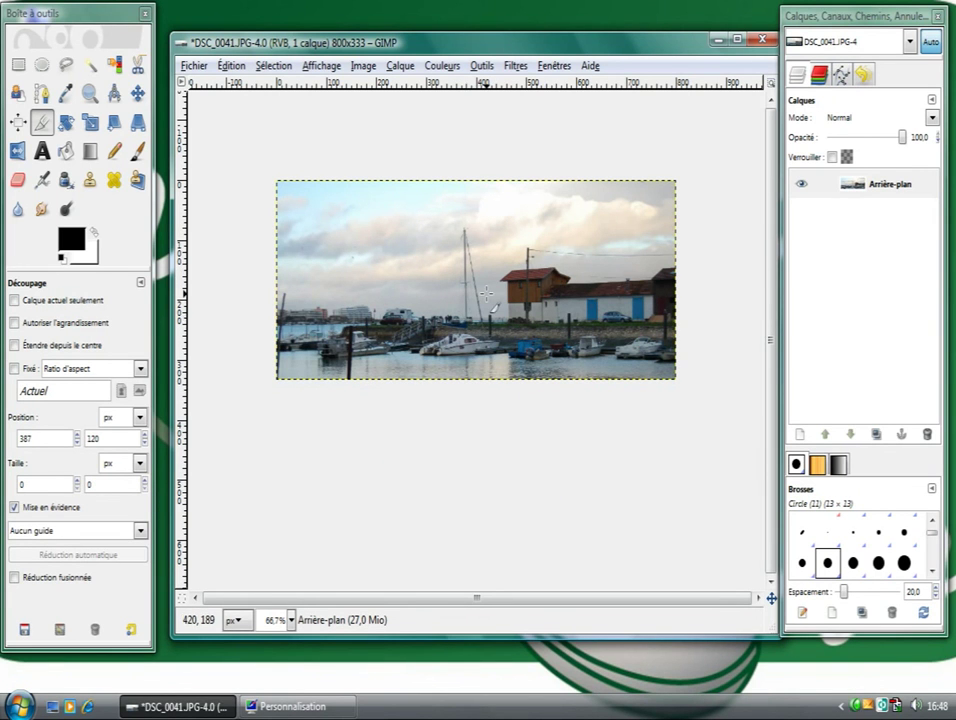
key(1)
key(minus)
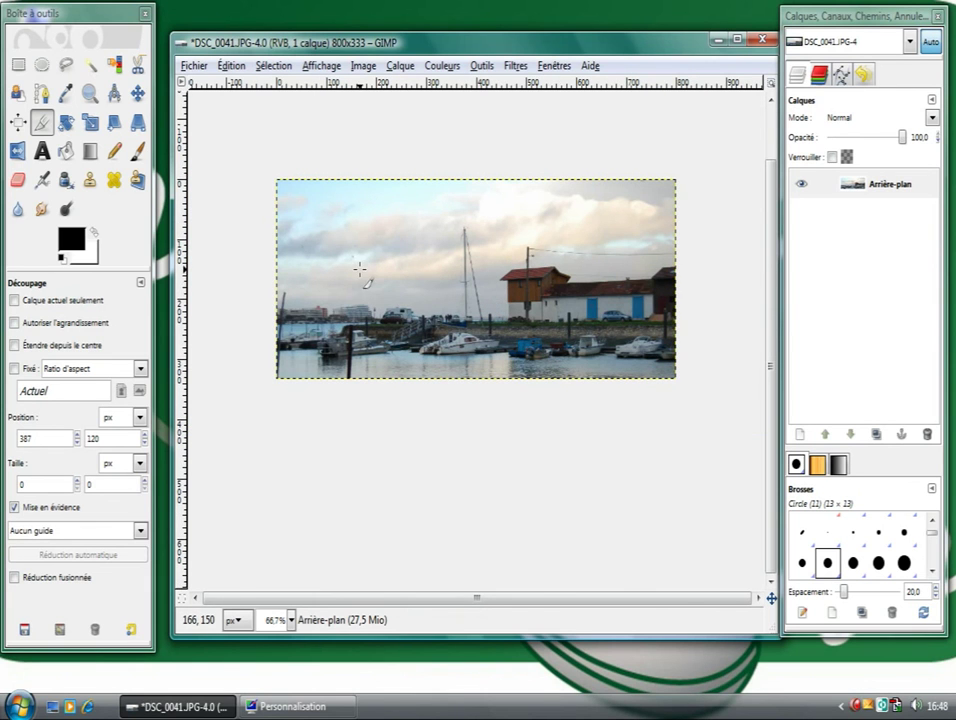